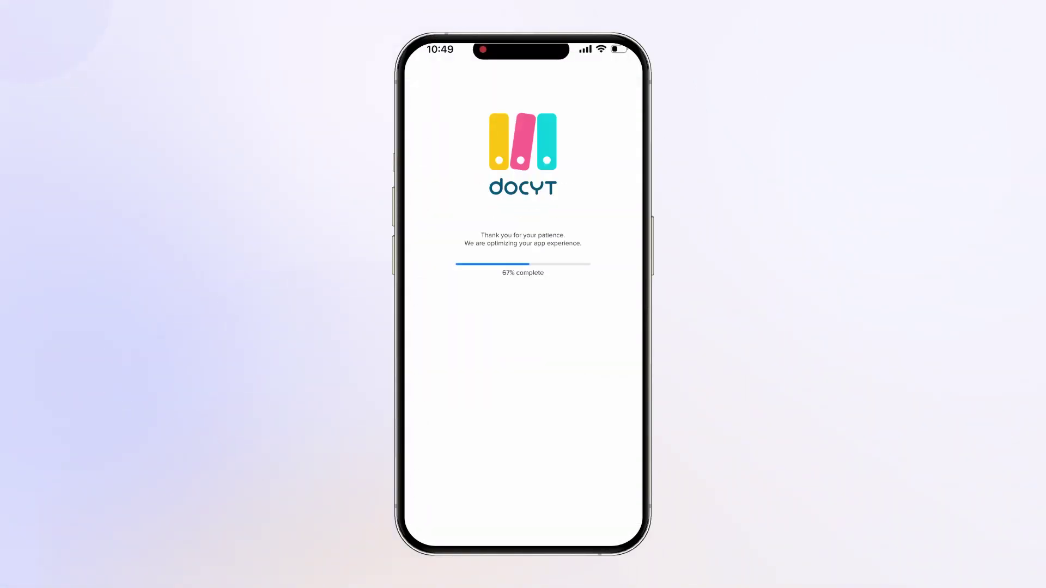
Step: Reach the Portfolio Reports list via the services menu and Business Reports
click(428, 78)
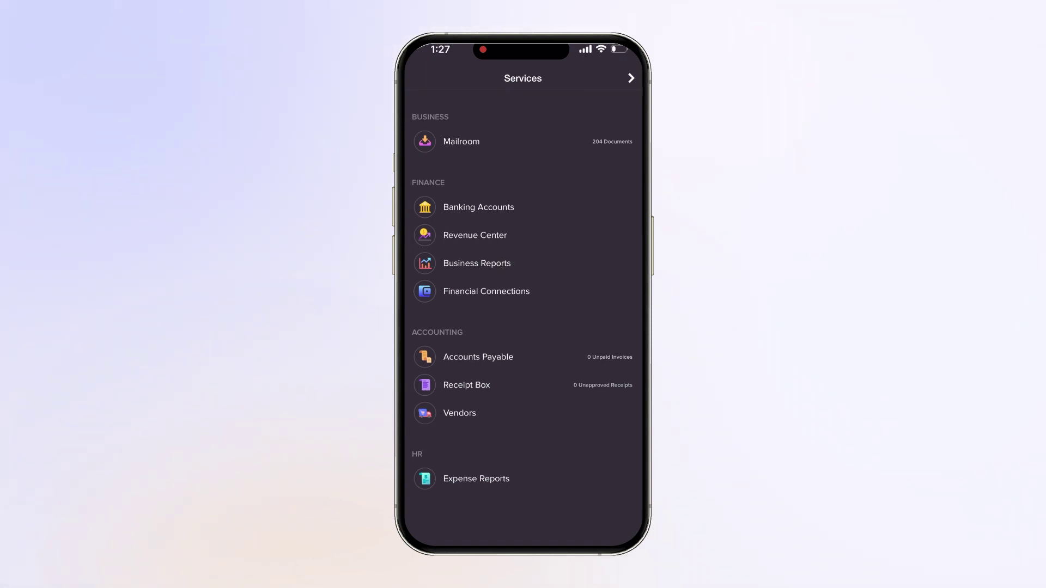
click(477, 263)
click(510, 100)
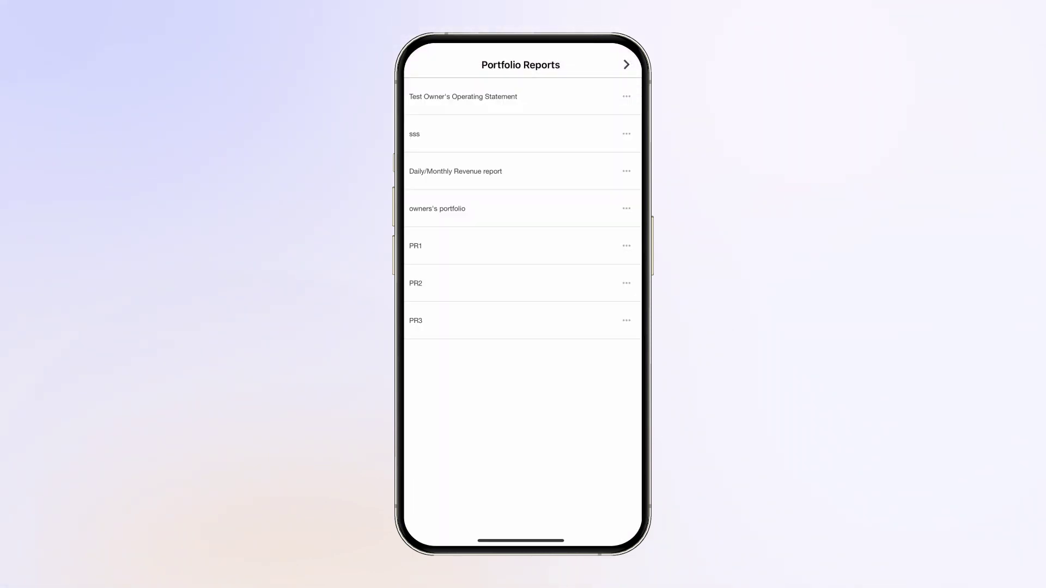
Step: View the 'sss' report's Mar 2024 cash flows, expanding and collapsing Financing Activities
click(422, 134)
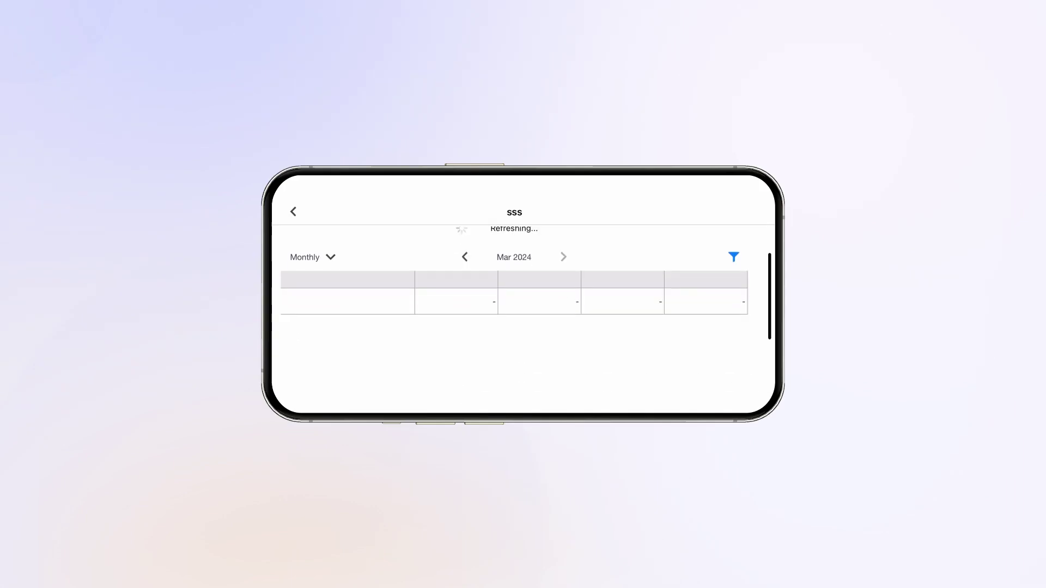
click(343, 279)
click(289, 278)
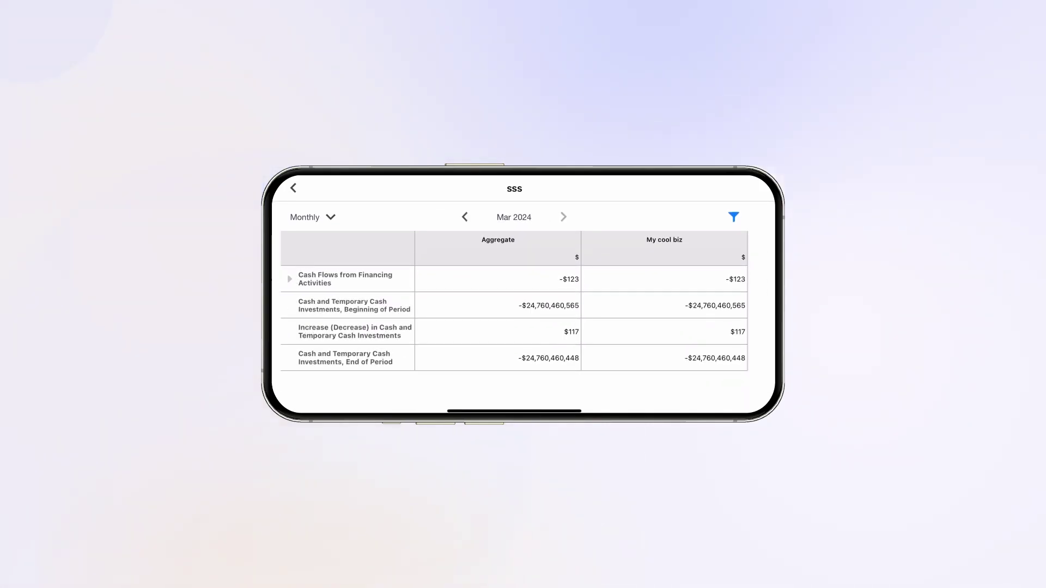
click(293, 188)
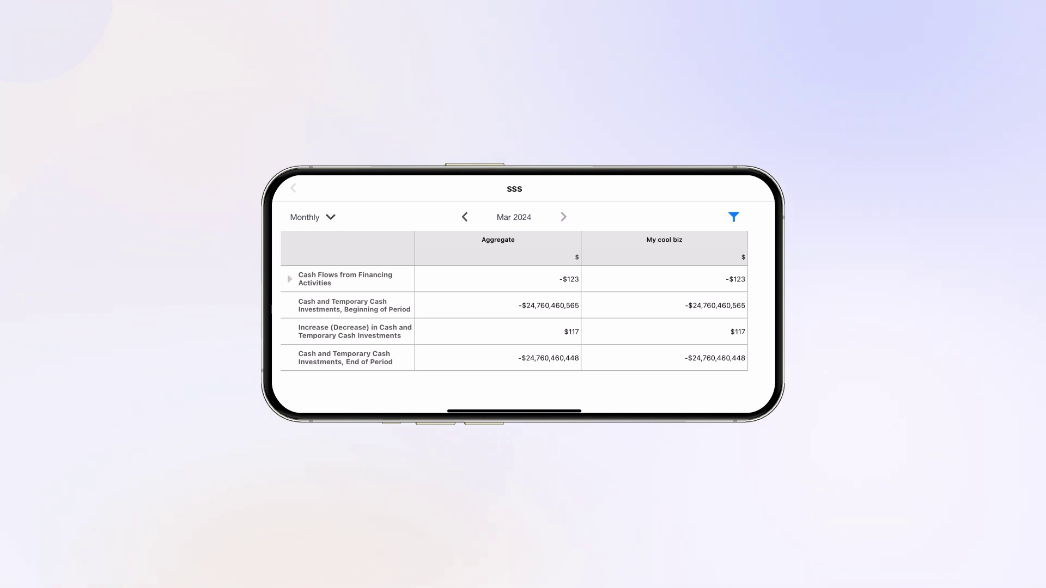